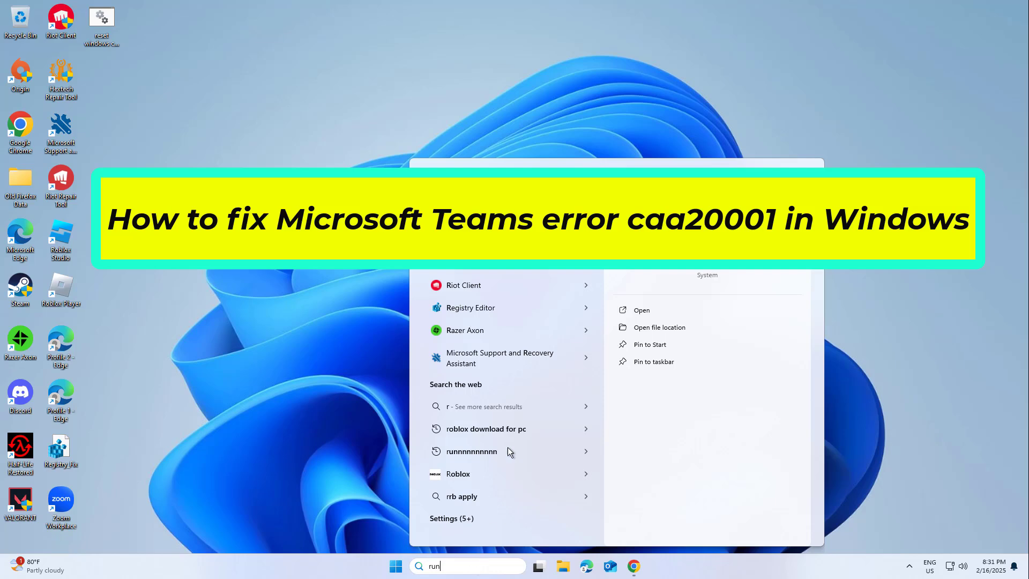
- Open the Run dialog, replace its entry with the copied Teams cache path, and open the MSTeams_8wekyb3d8bbwe package folder
click(510, 236)
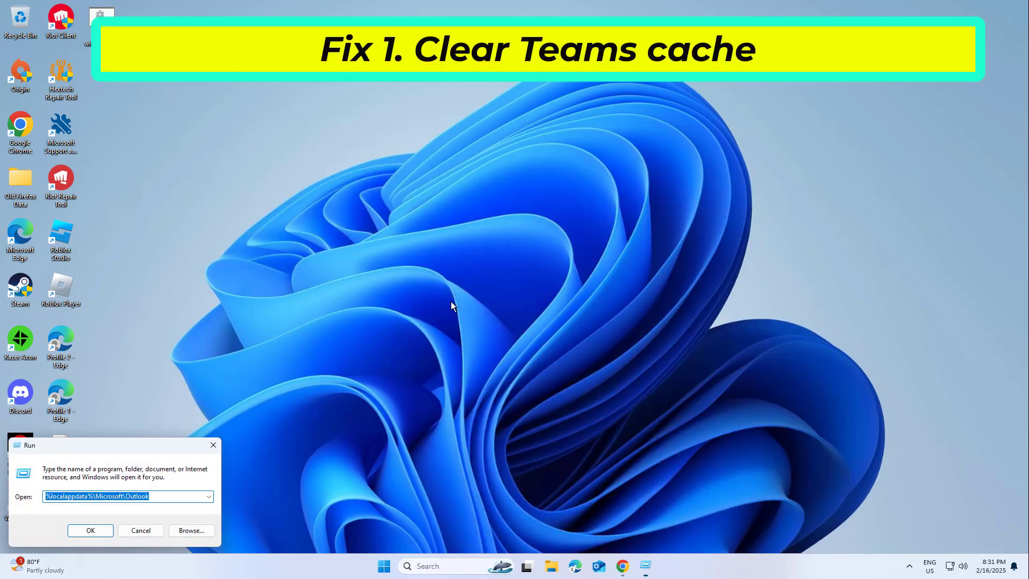
drag(180, 444, 545, 193)
right_click(497, 245)
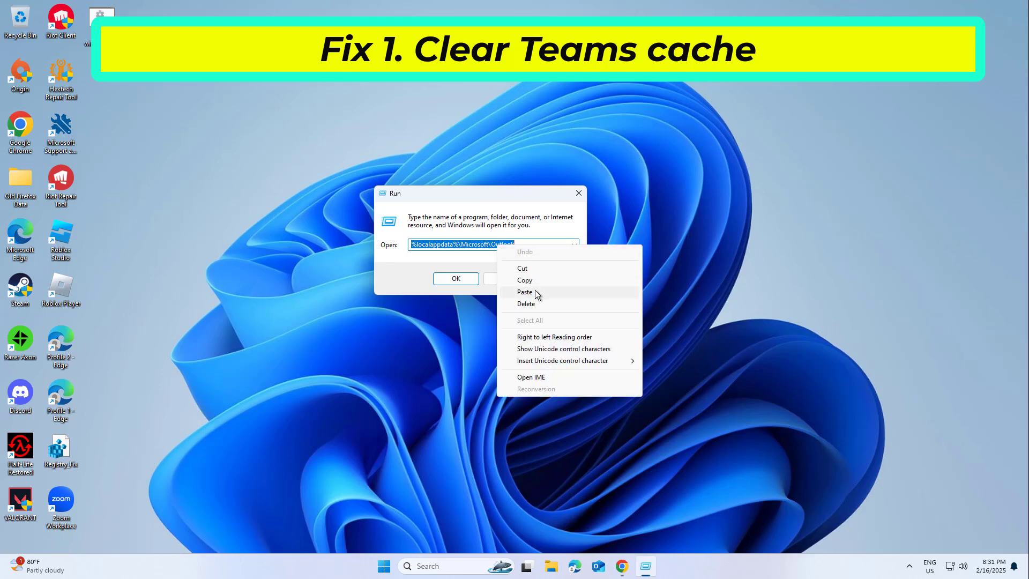
click(528, 290)
click(456, 286)
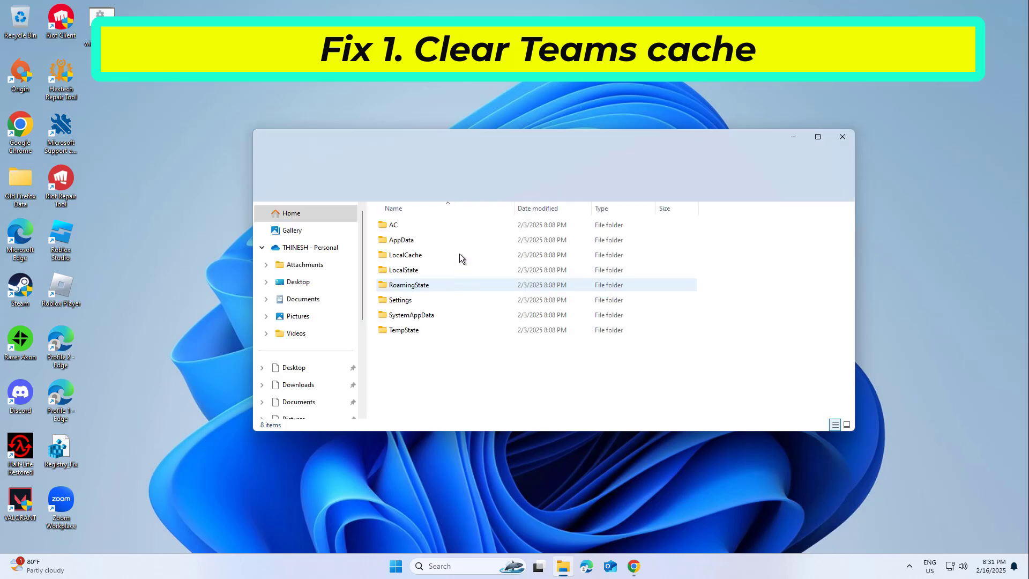
- Open the Teams LocalCache folder, check it for contents to delete, and close the folder window
click(458, 254)
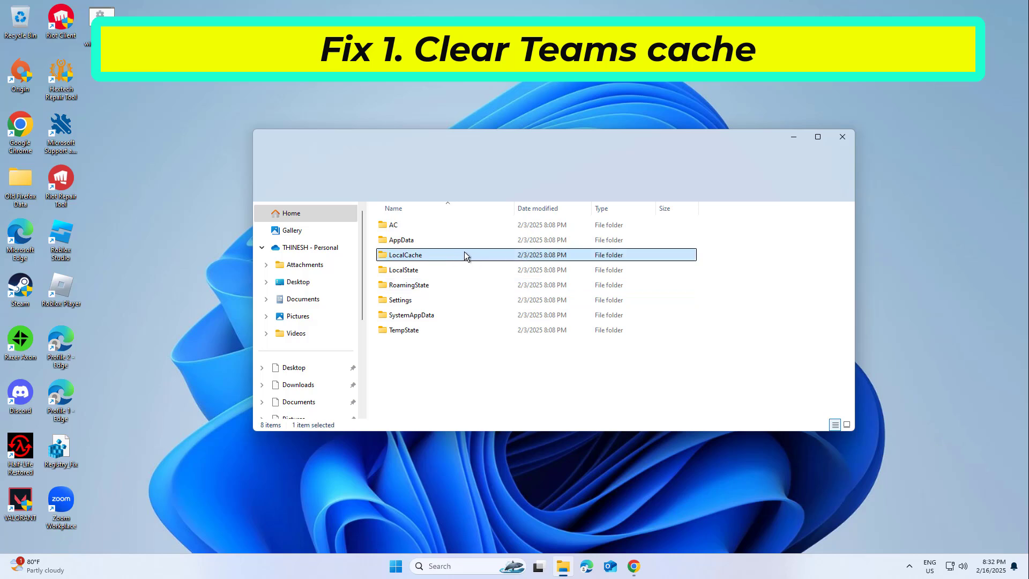
double_click(464, 254)
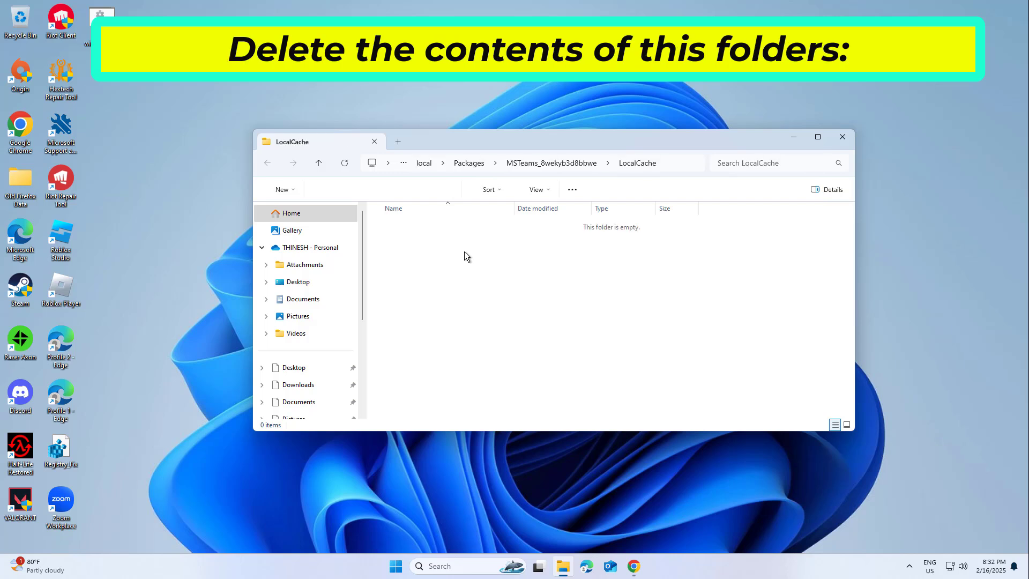
drag(436, 252, 638, 324)
right_click(644, 327)
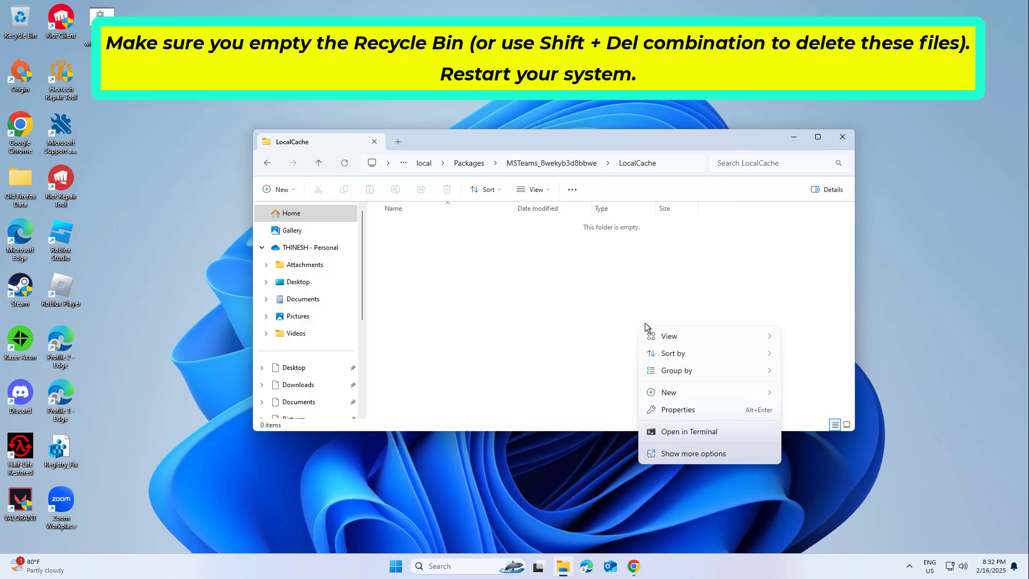
click(374, 142)
- Search Windows for "update", open Check for updates, and download and install all available updates
click(456, 571)
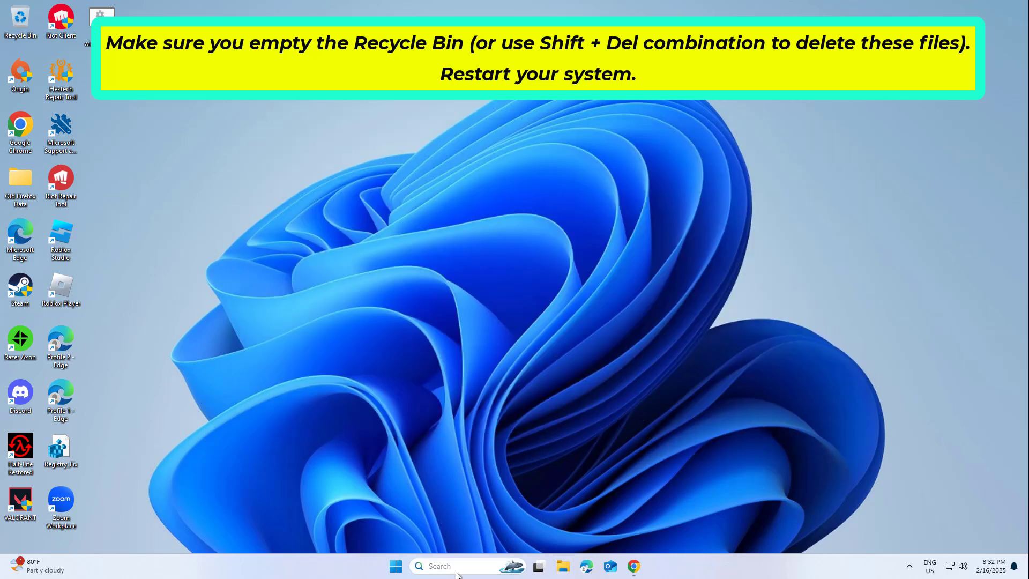
text(uo)
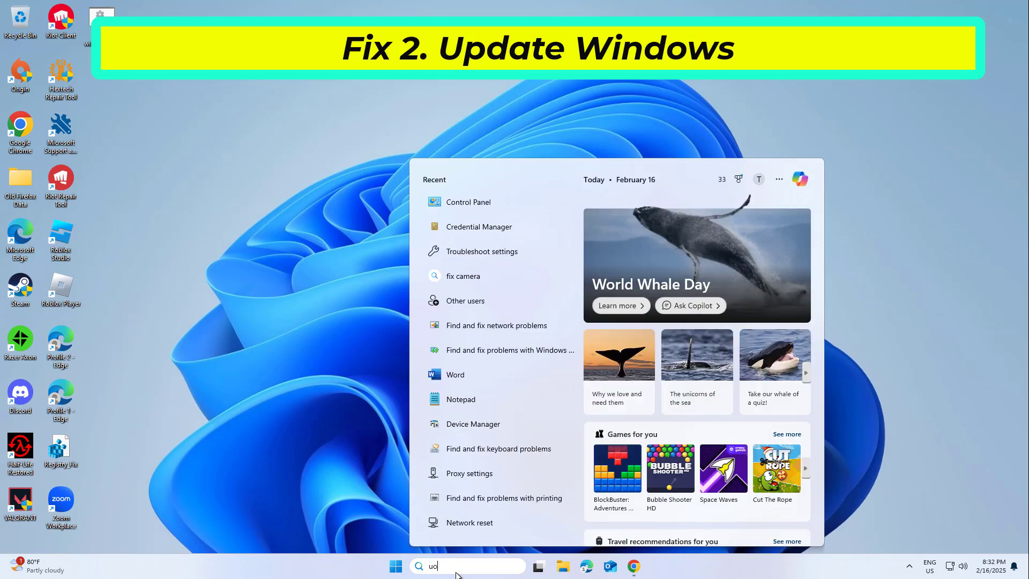
key(BackSpace)
text(pdate)
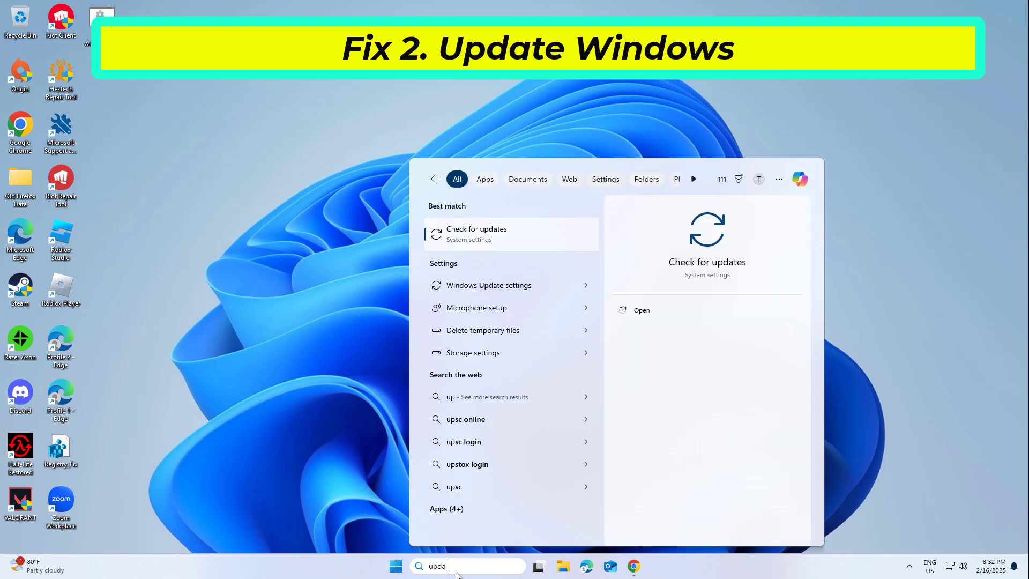
click(476, 231)
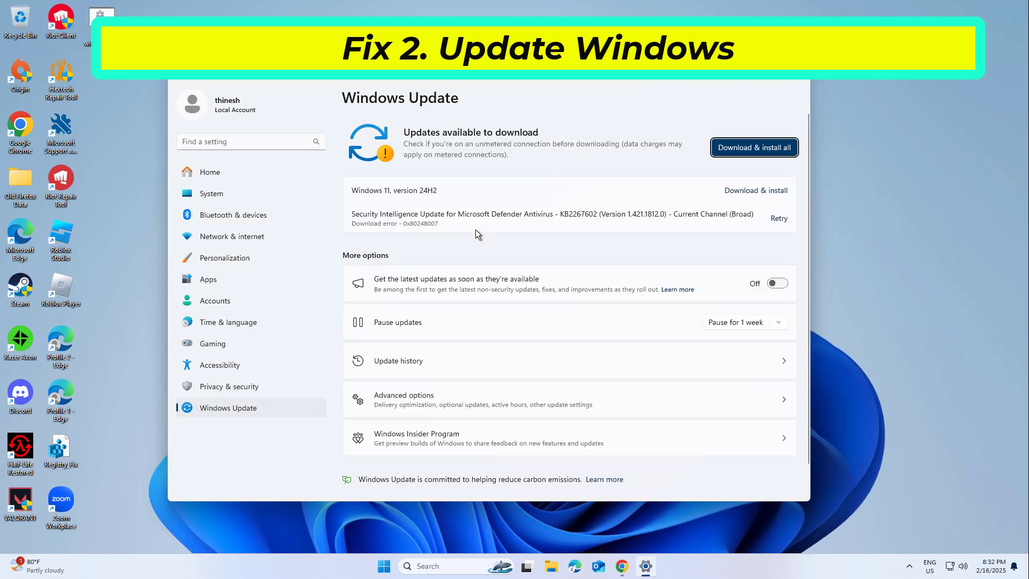
click(742, 144)
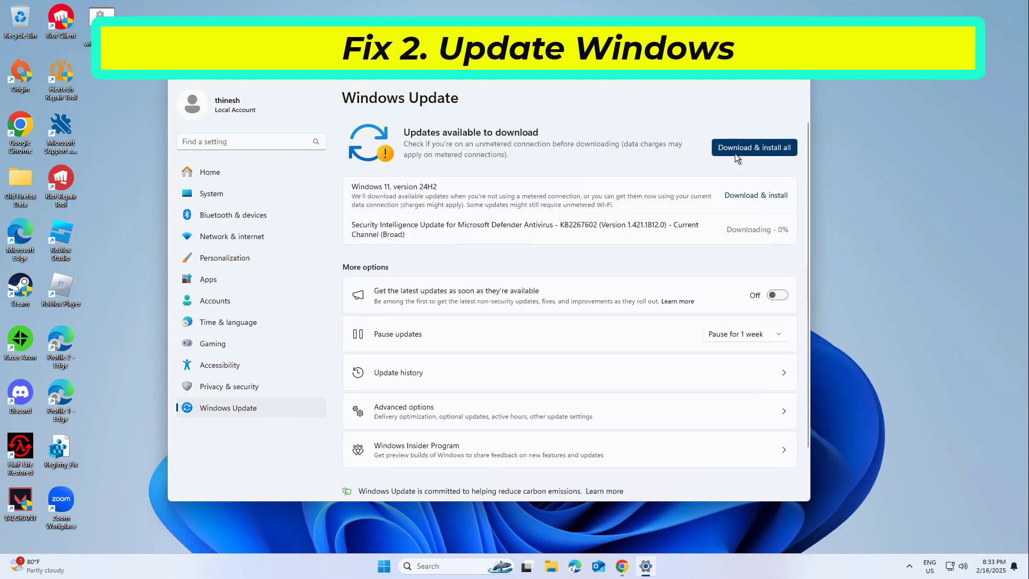
click(738, 154)
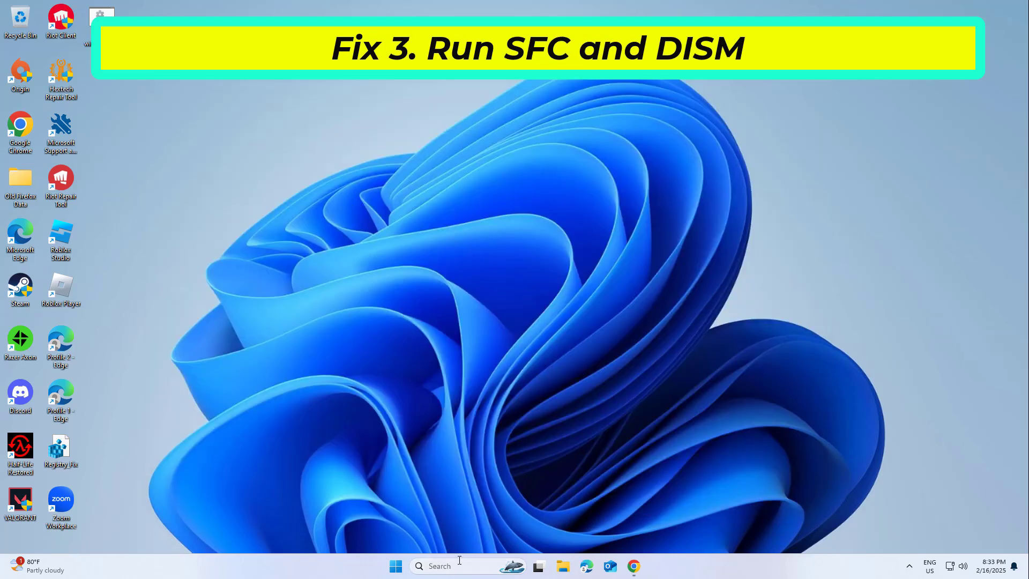
- Open Command Prompt as administrator and run the system file check with sfc /scannow
click(459, 563)
text(cmd)
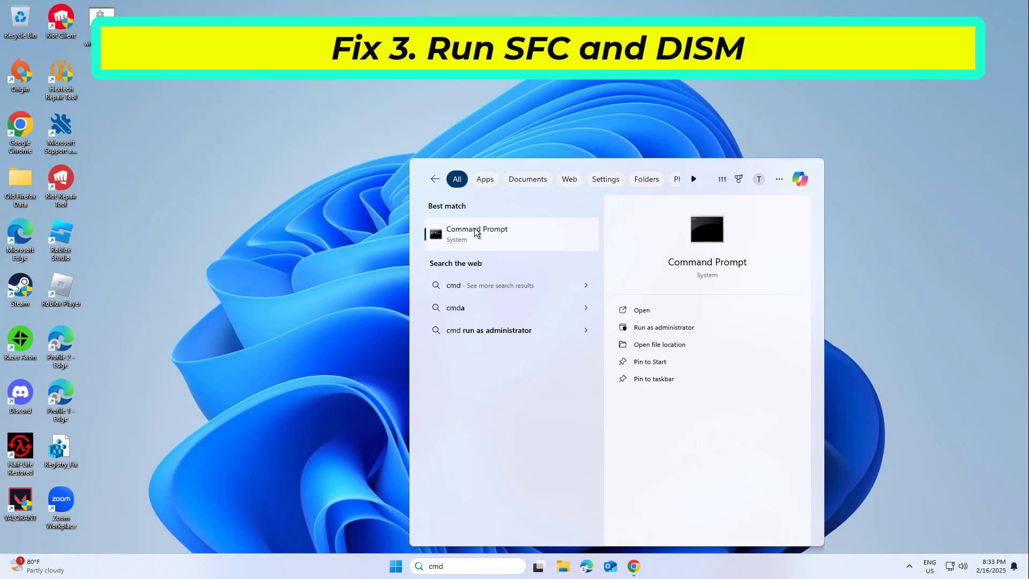
right_click(475, 232)
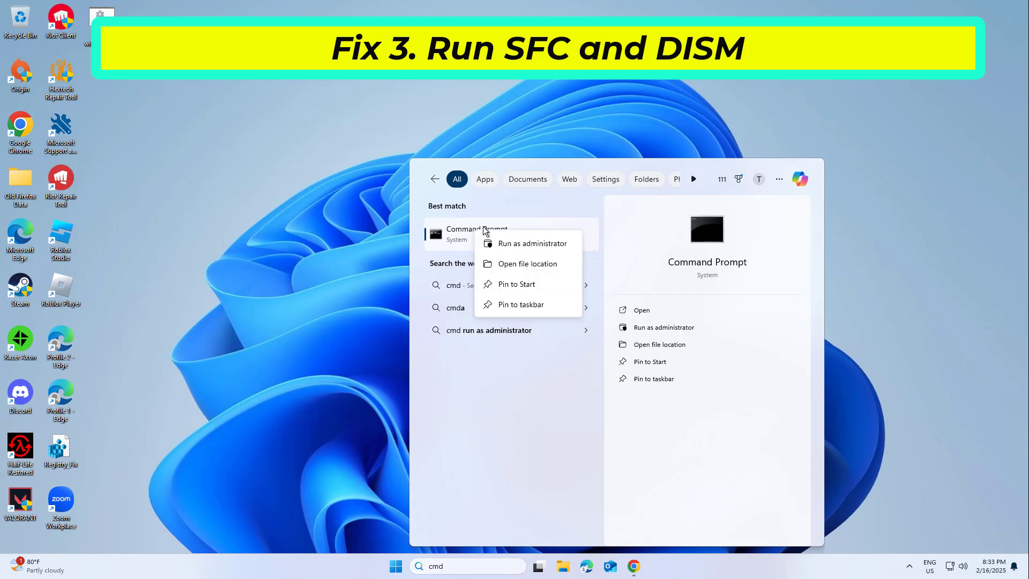
click(533, 245)
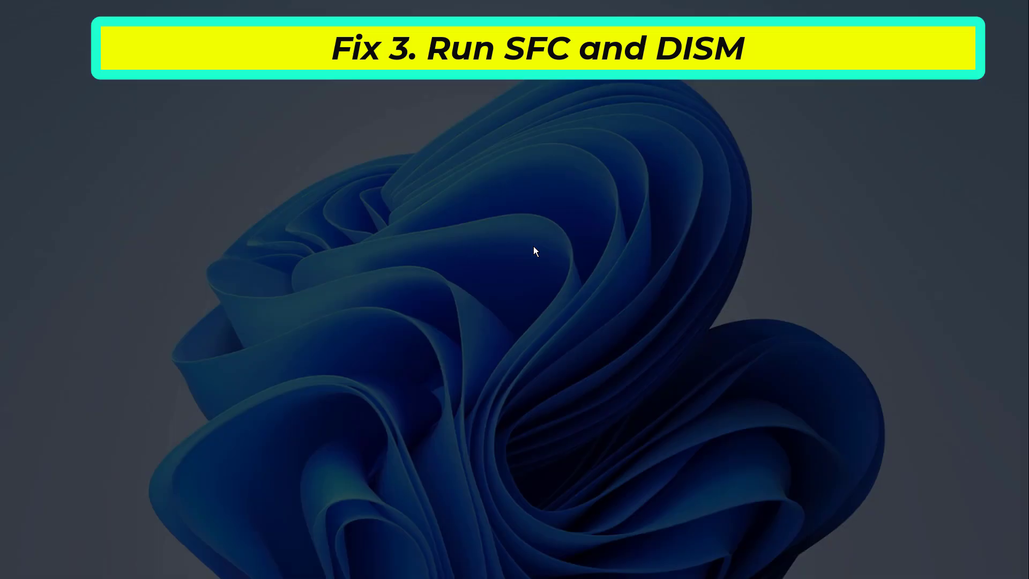
click(464, 369)
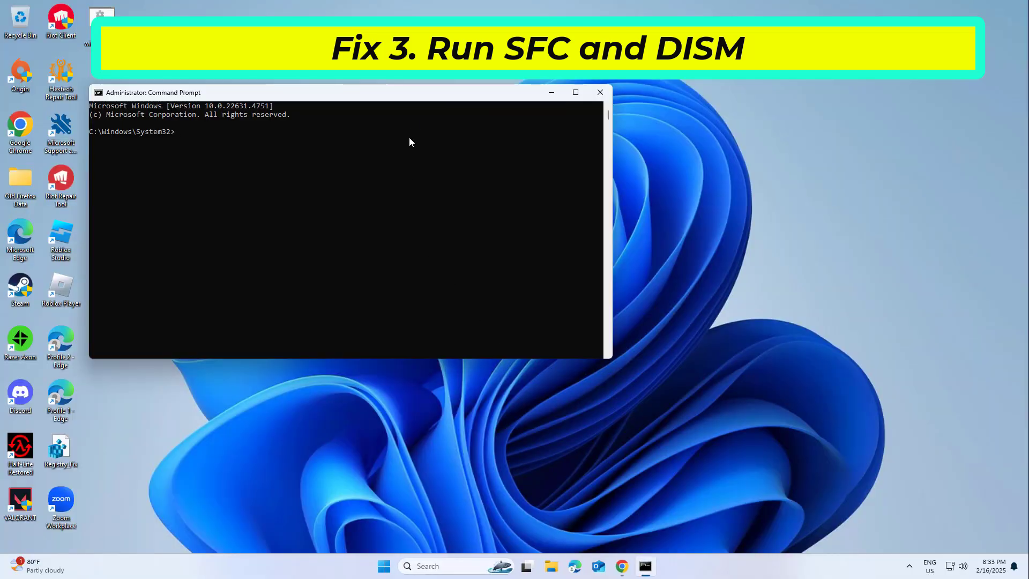
drag(427, 92, 572, 147)
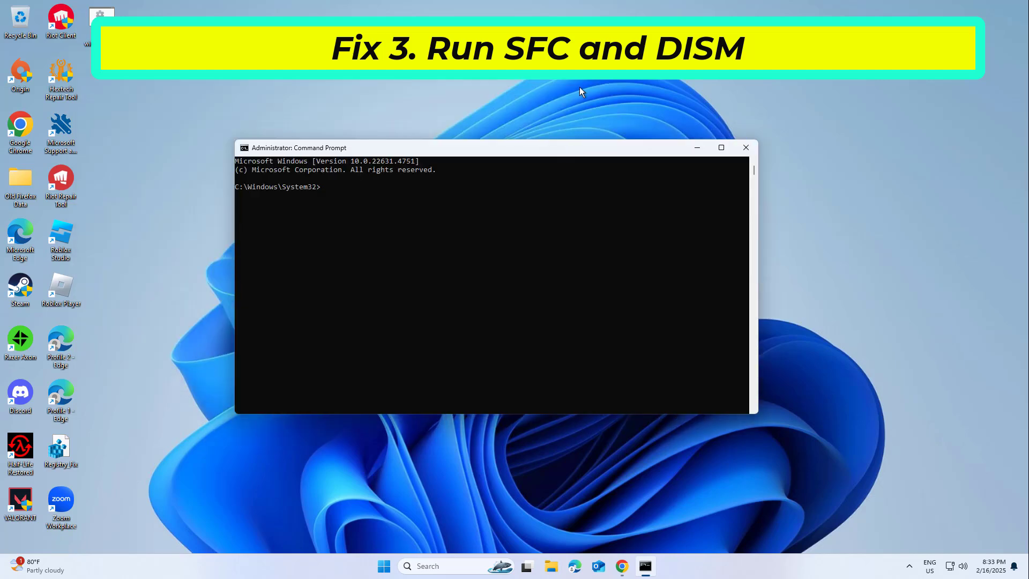
text(sfc /scannow)
key(Return)
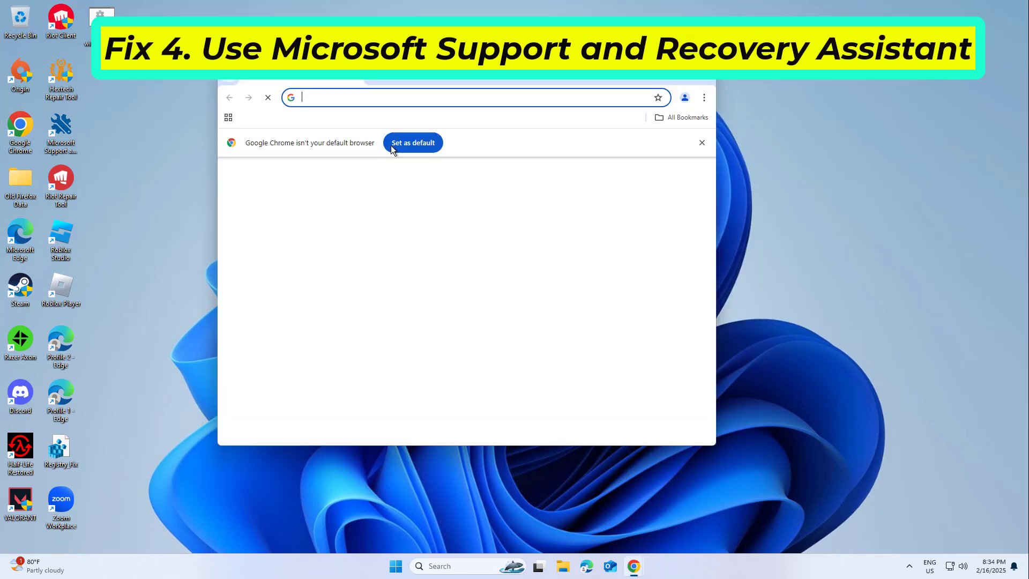
- Search Google for "microsoft support and recovery assistant download"
click(452, 96)
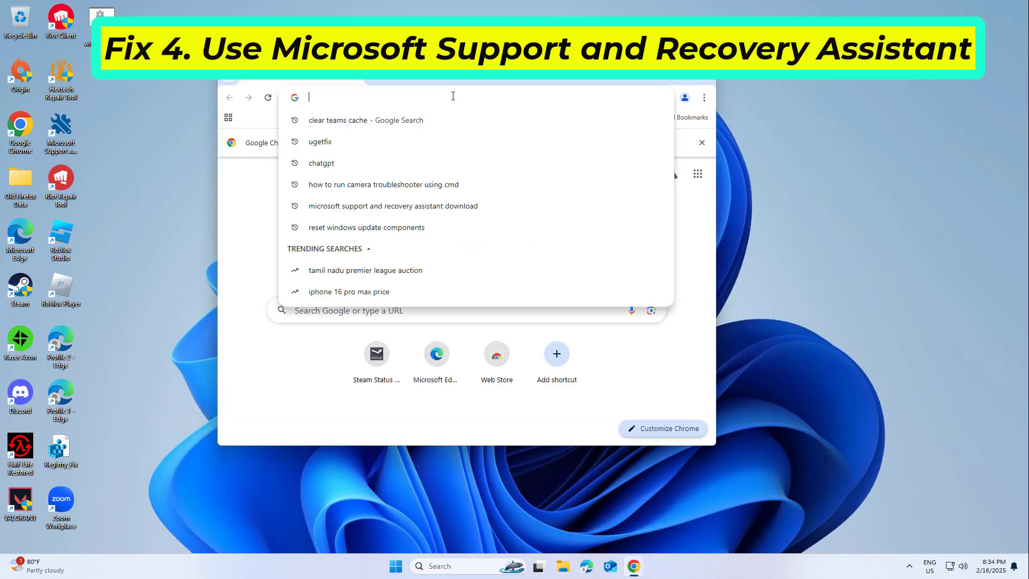
text(mic)
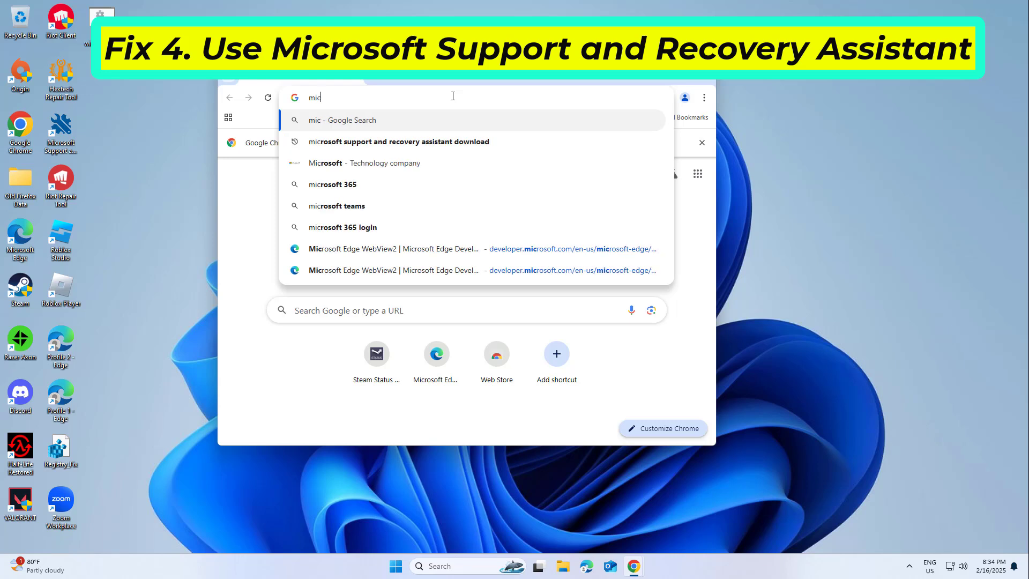
text(rosoft )
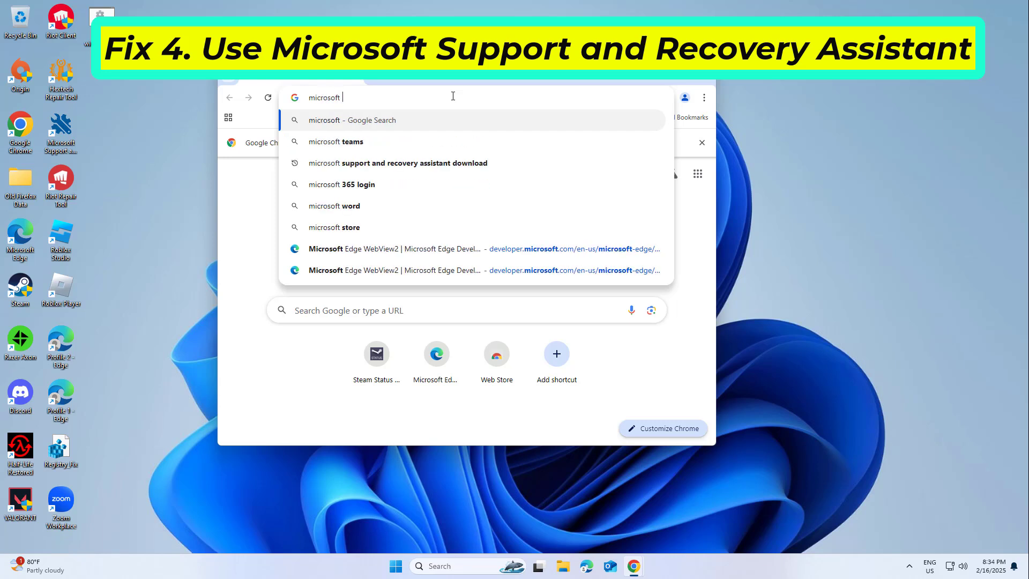
text(suppo)
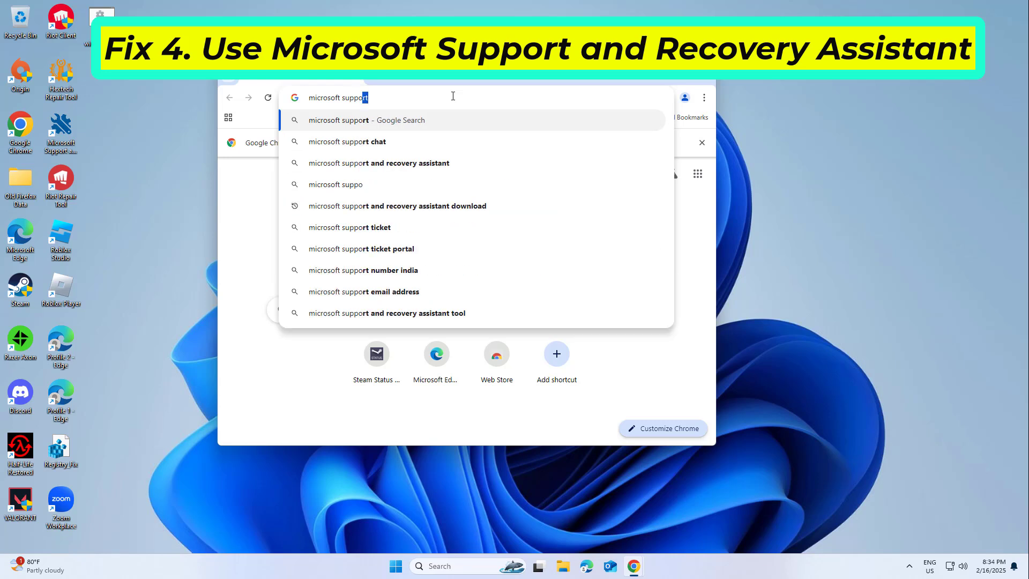
text(rt a)
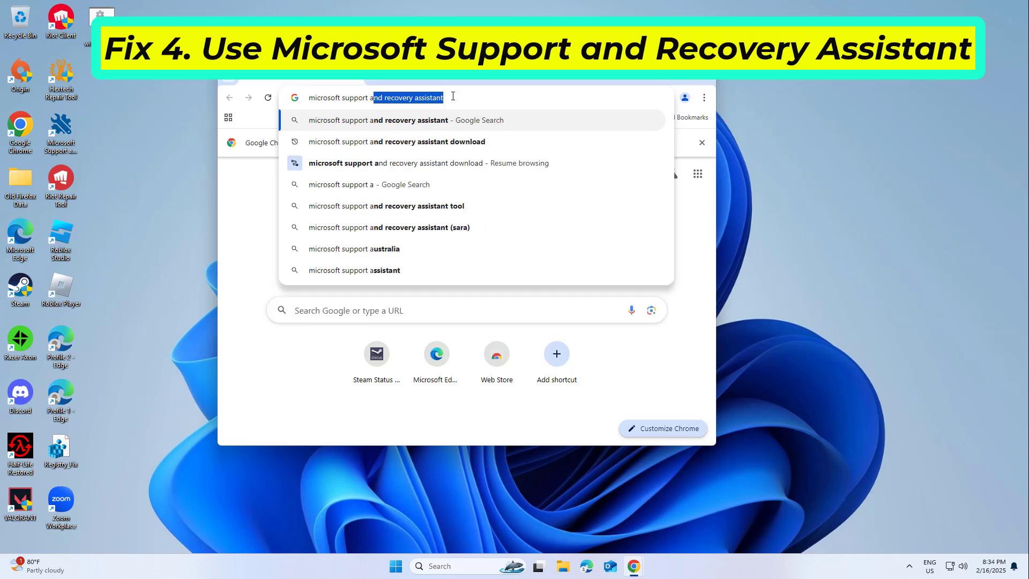
text(nd rec)
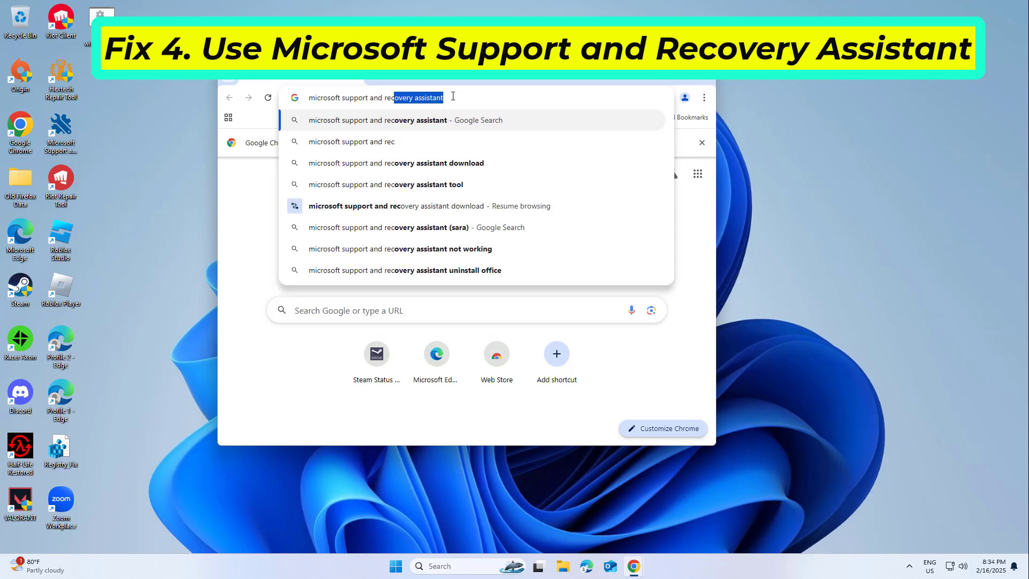
text(overy)
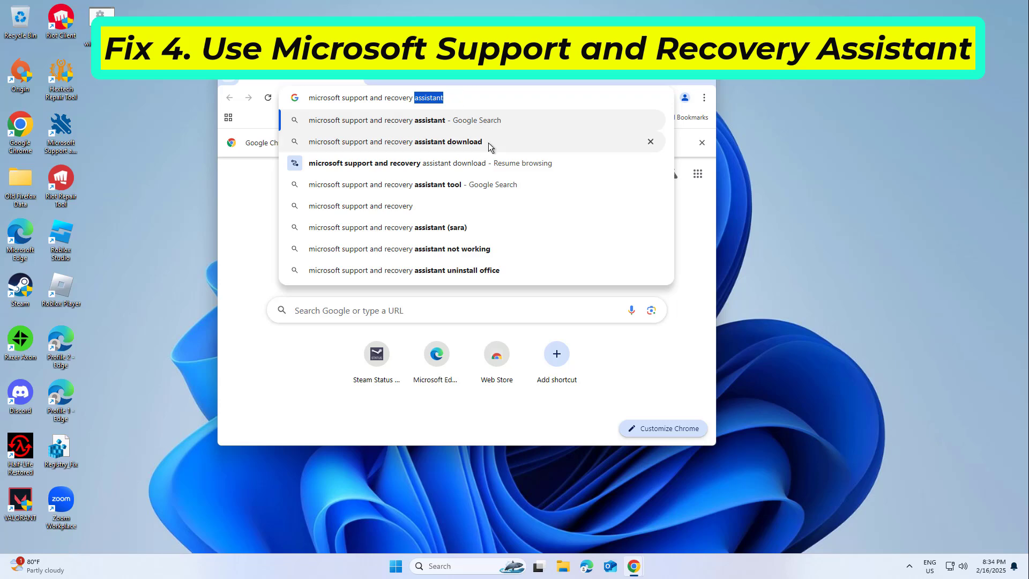
click(458, 148)
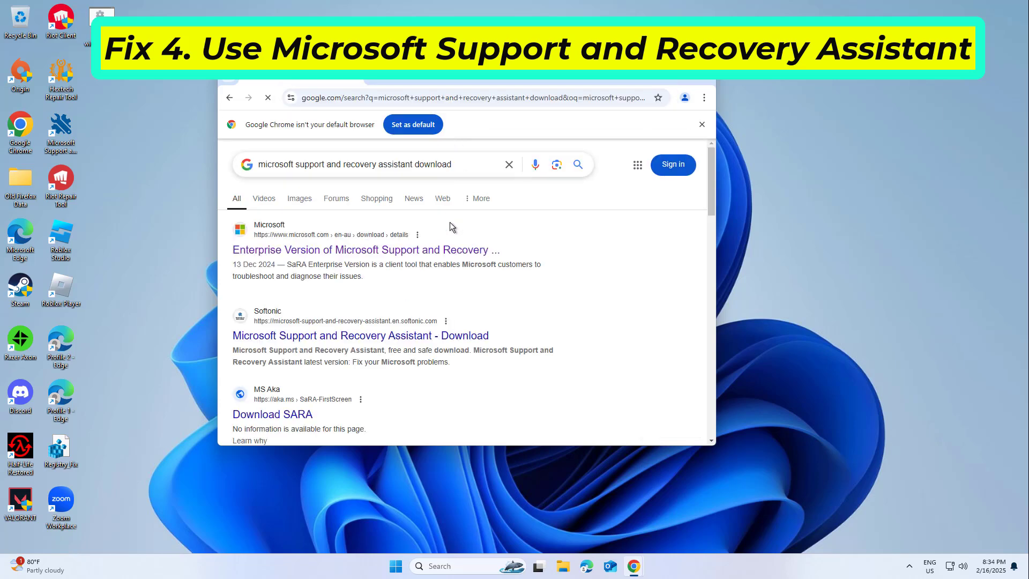
- Open Microsoft's download page for the Enterprise Version of Support and Recovery Assistant and download it in English (United States)
click(432, 253)
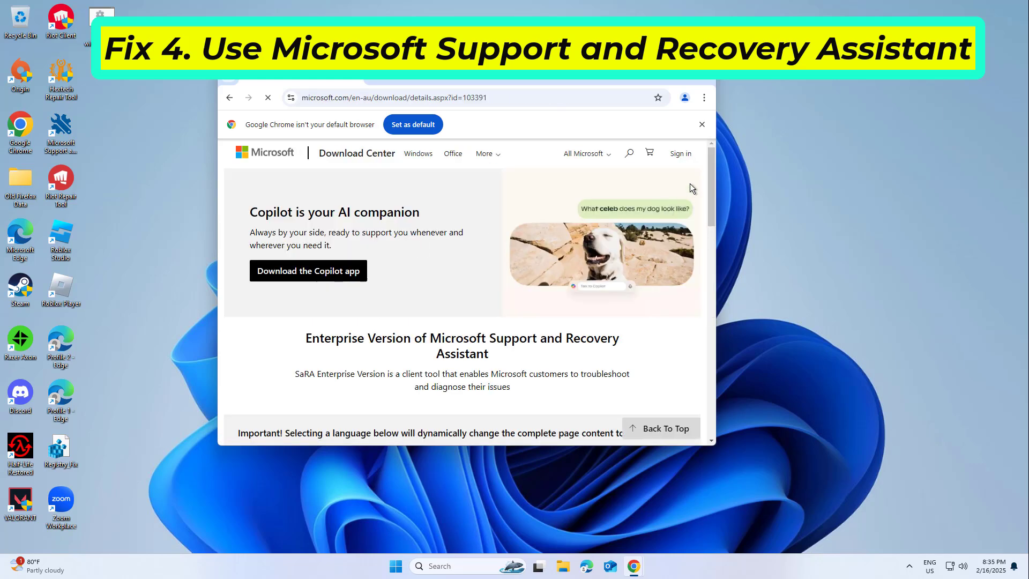
drag(707, 172, 708, 228)
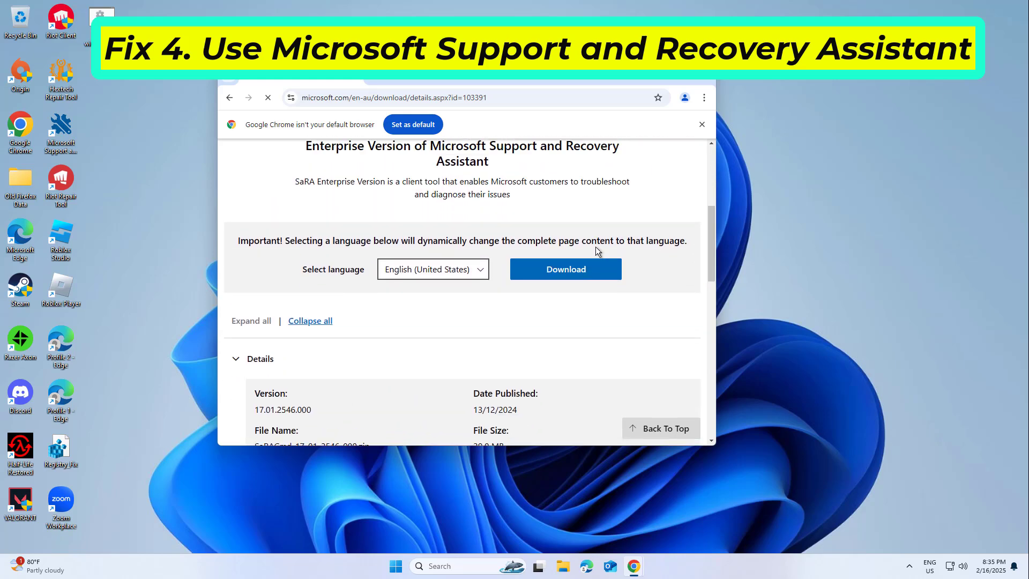
click(571, 271)
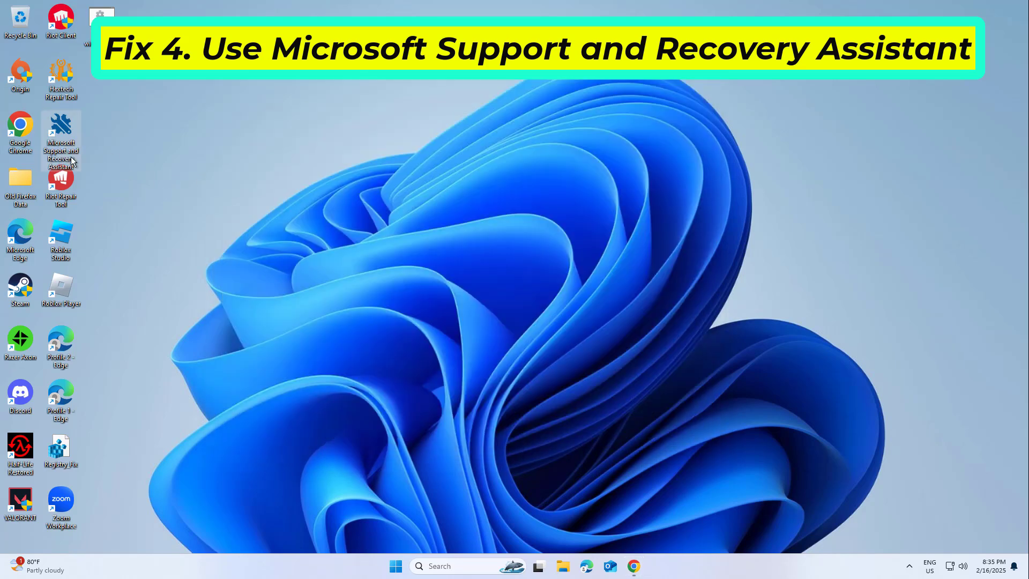
- Launch Microsoft Support and Recovery Assistant and start troubleshooting Teams with the problem "My problem isn't listed"
double_click(75, 139)
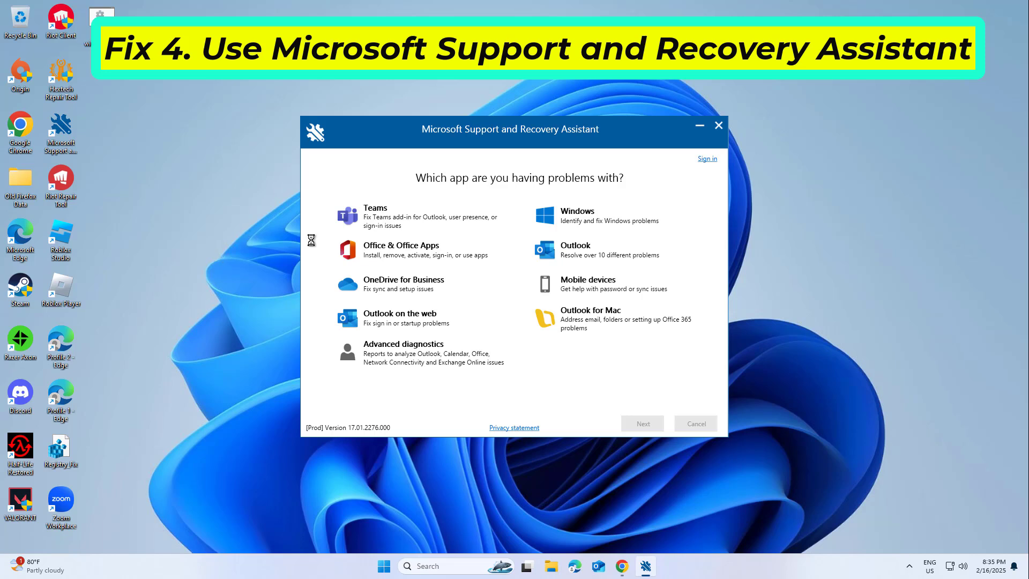
click(408, 221)
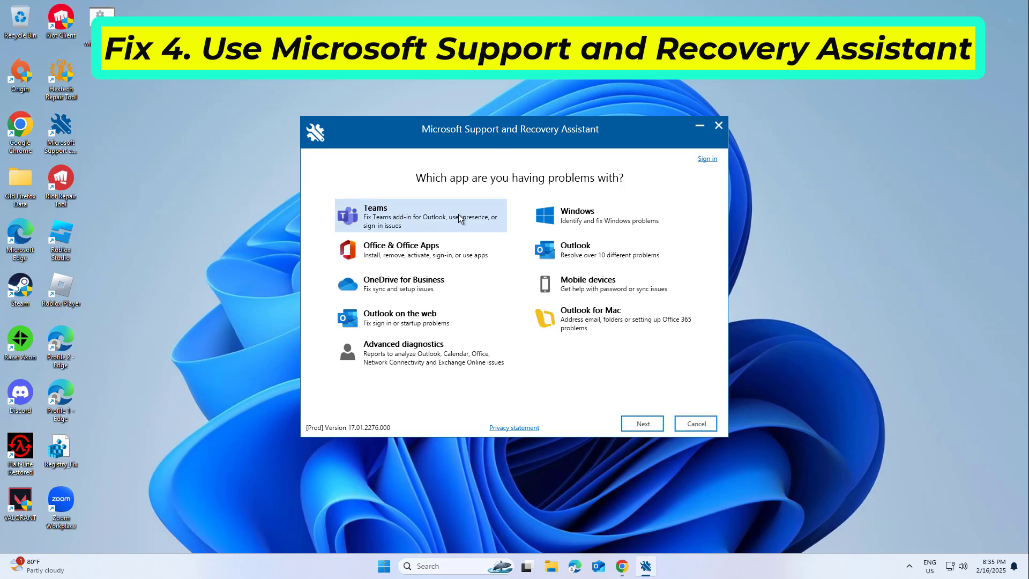
click(657, 426)
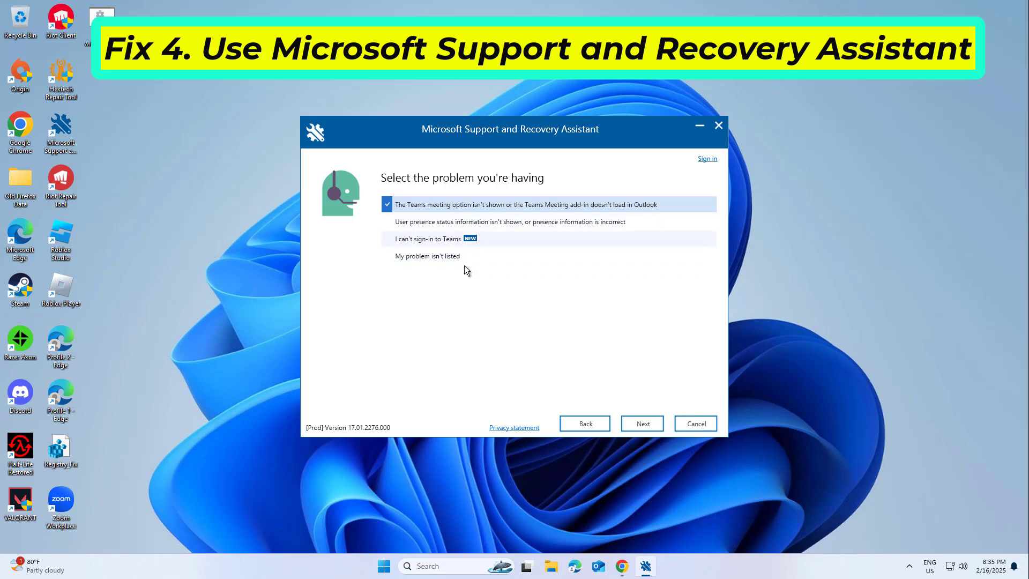
click(493, 261)
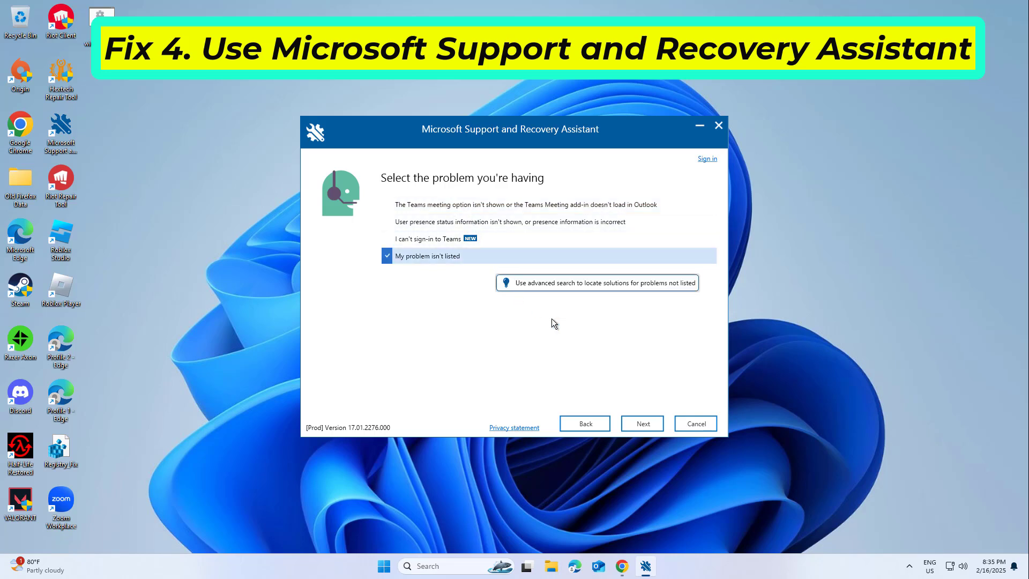
click(656, 426)
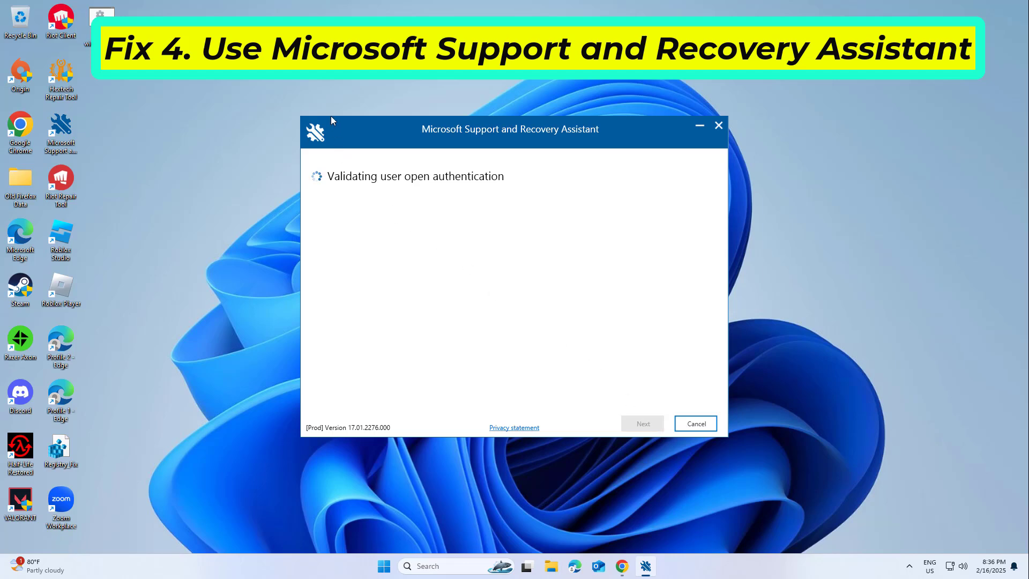
- Search Windows for "teams" and open the app settings of Microsoft Teams
click(450, 569)
text(te)
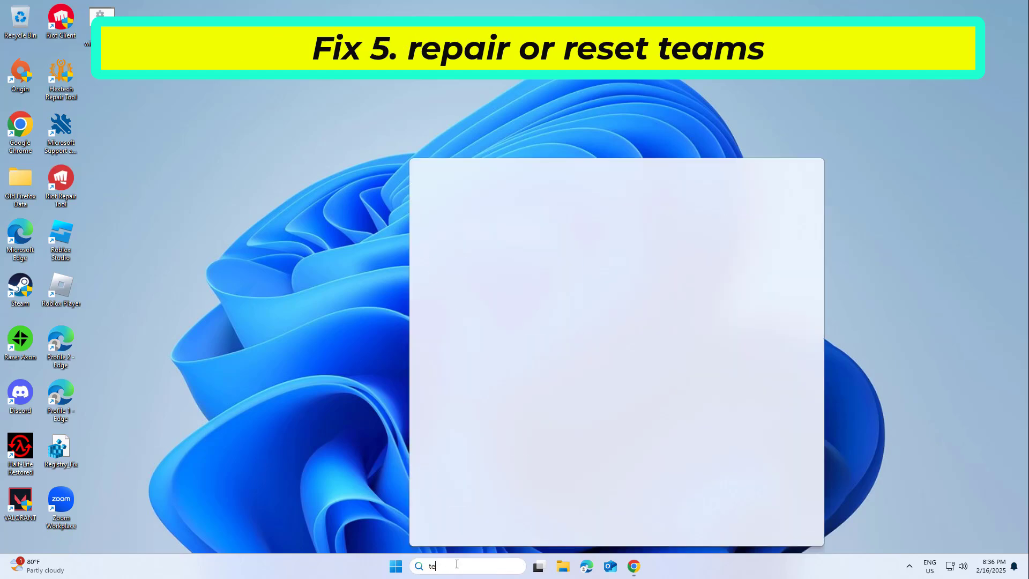
text(ams)
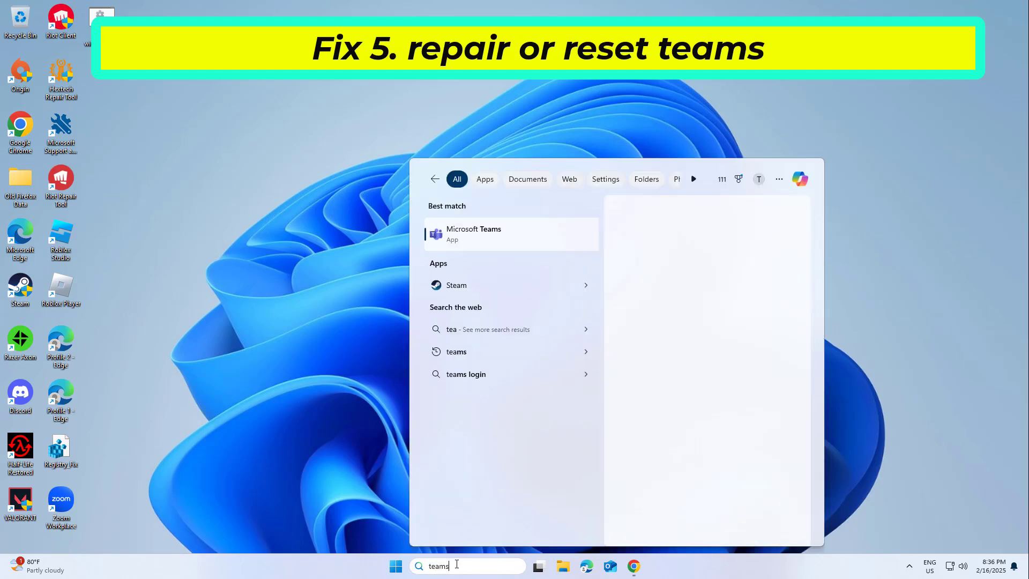
right_click(482, 235)
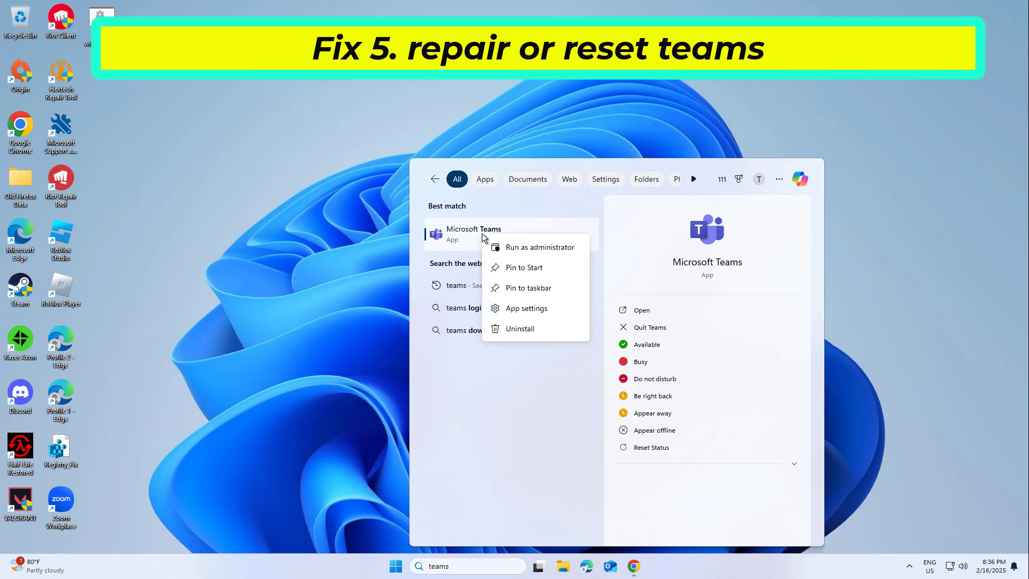
click(523, 314)
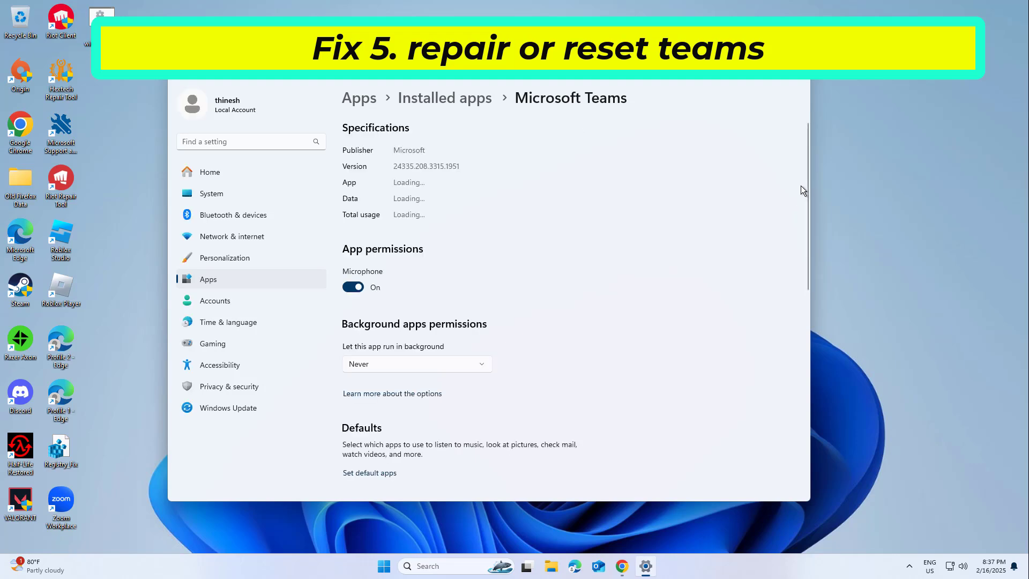
- Repair the Microsoft Teams app, and reset it with the deletion of its data confirmed
drag(807, 183, 812, 428)
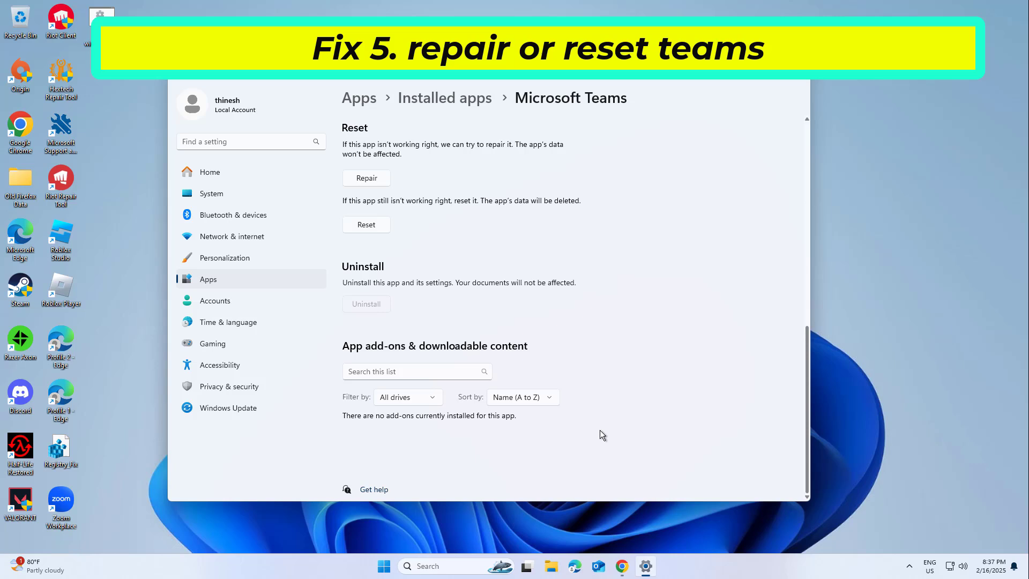
click(365, 179)
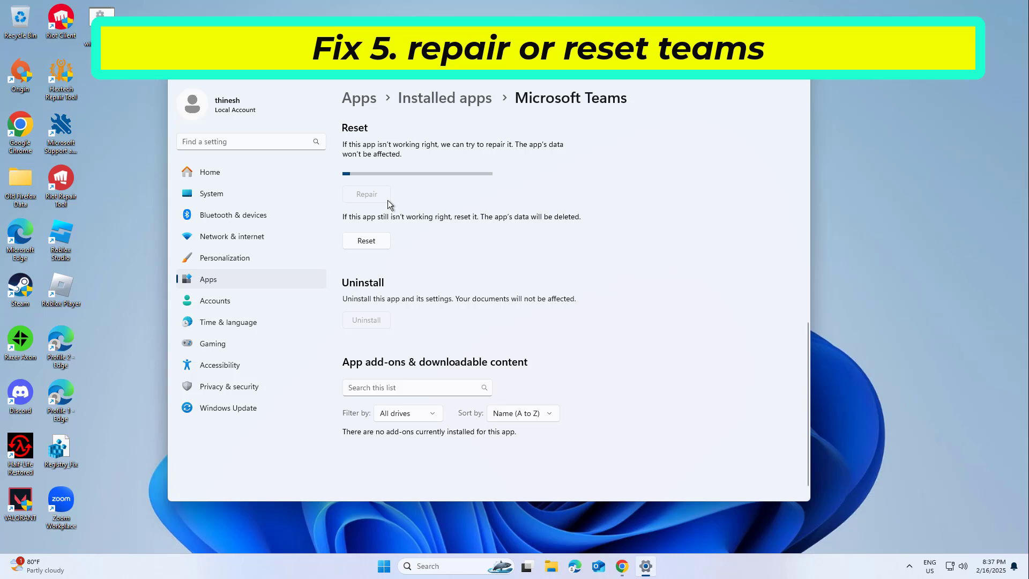
click(375, 241)
click(414, 211)
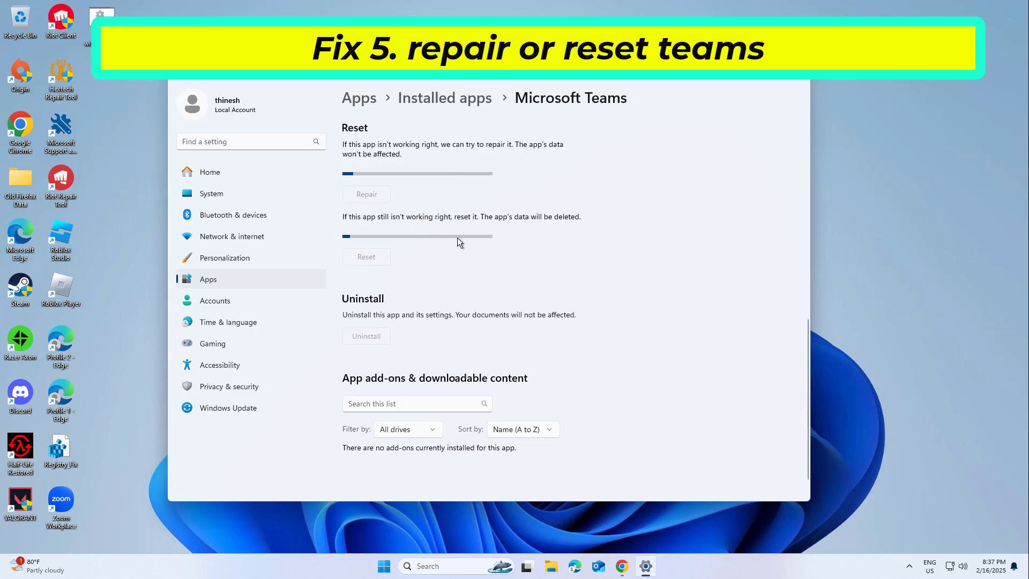